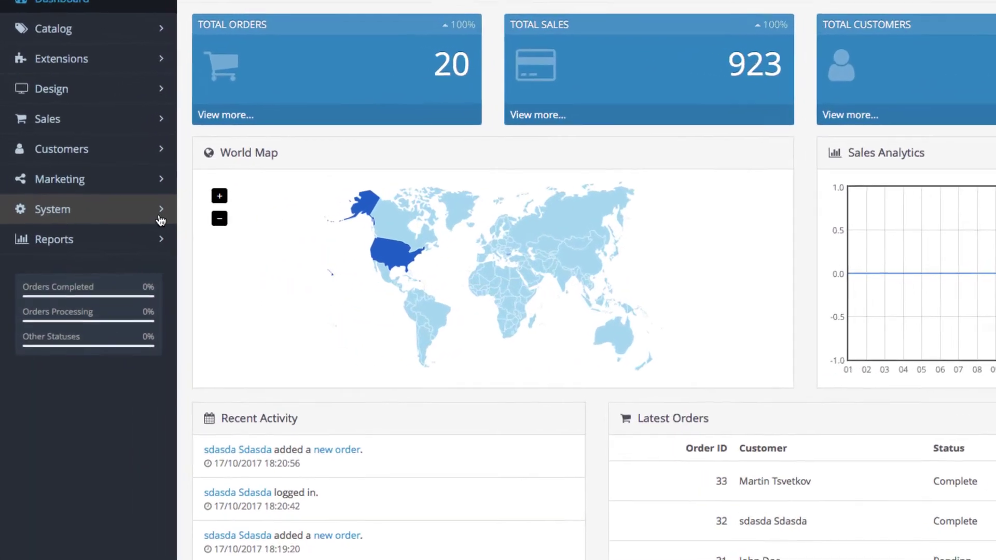
Open System settings and edit the Amazing Store's settings
left_click(108, 238)
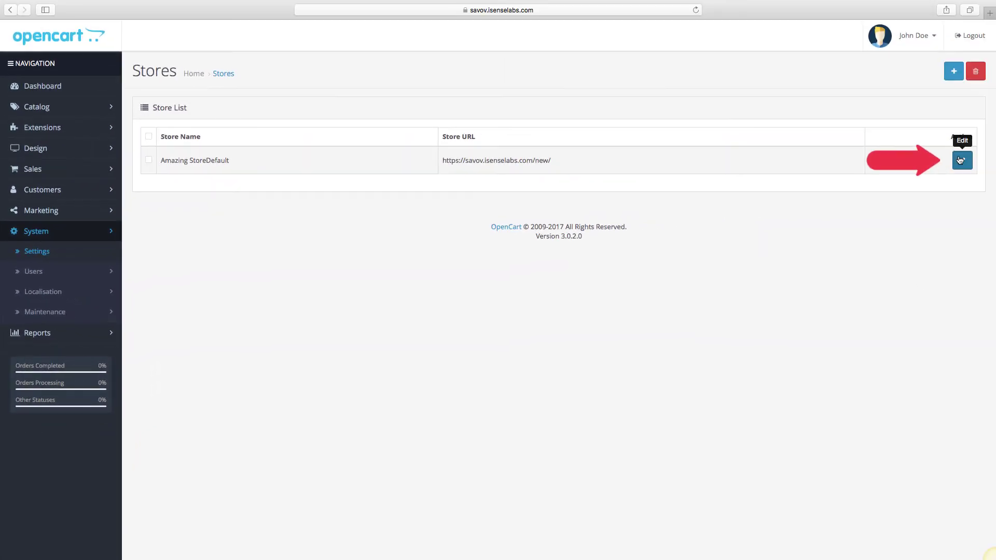
left_click(961, 160)
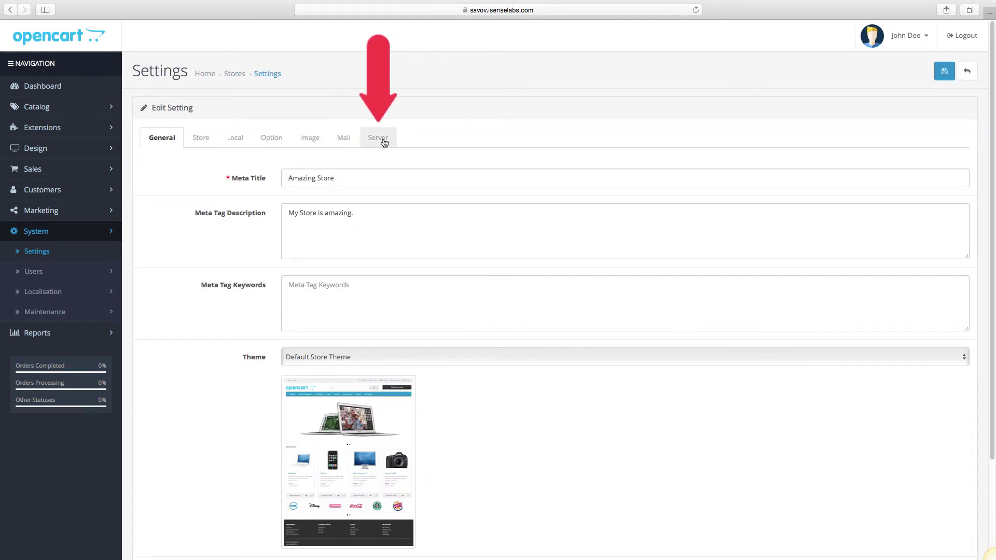
left_click(384, 143)
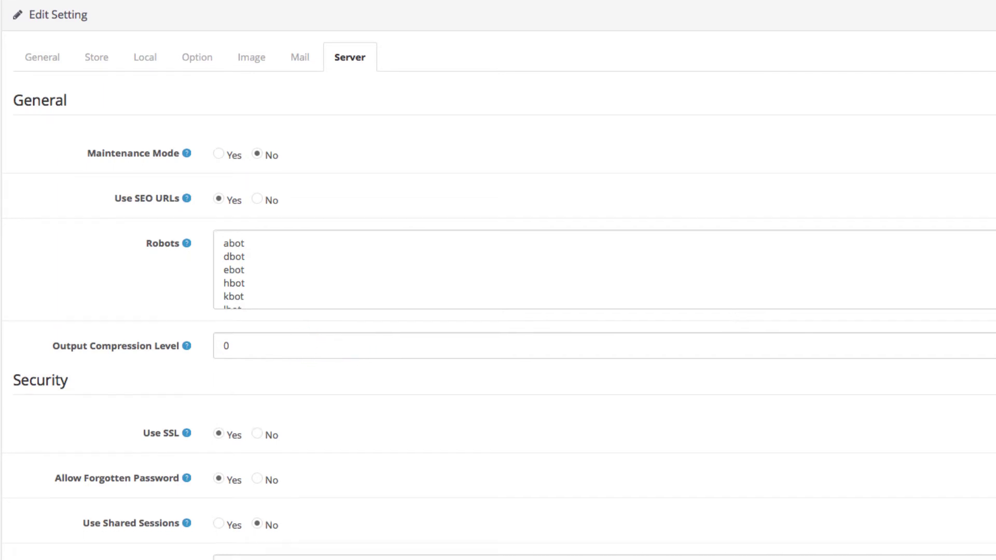
Scroll the Server tab down to the Encryption Key field and Uploads section
scroll(498, 280, "down", 1)
scroll(499, 281, "down", 1)
scroll(499, 280, "down", 2)
scroll(498, 280, "down", 2)
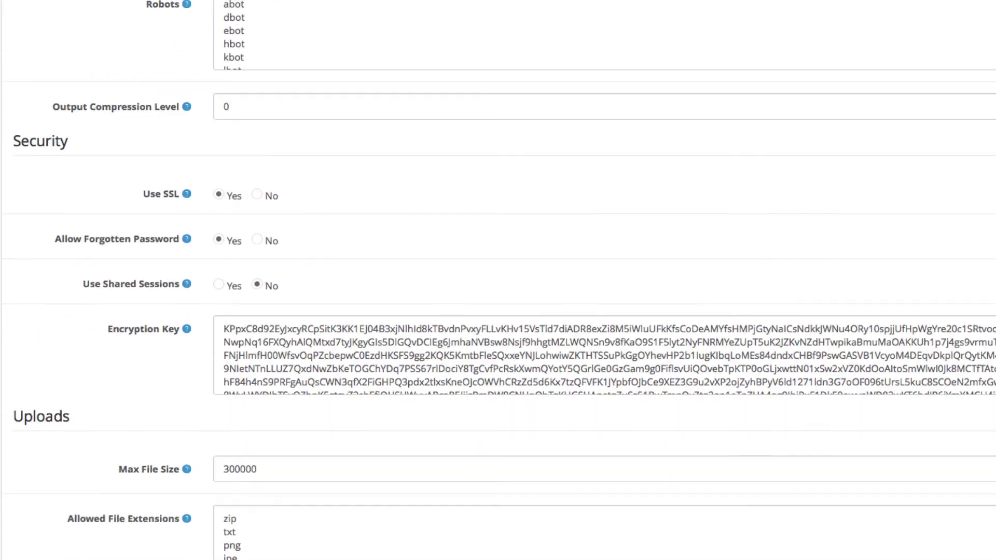
scroll(498, 281, "down", 1)
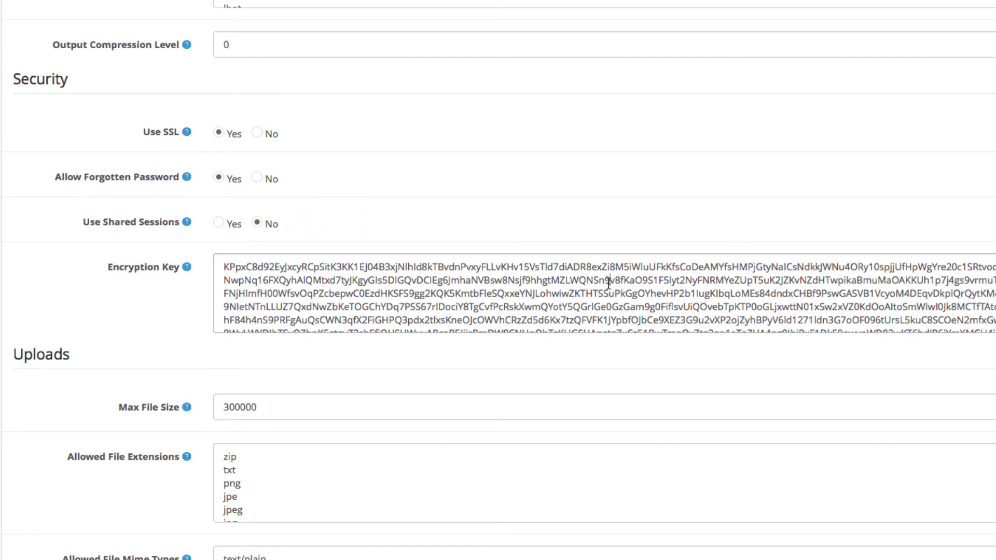
key("ctrl+a")
key("BackSpace")
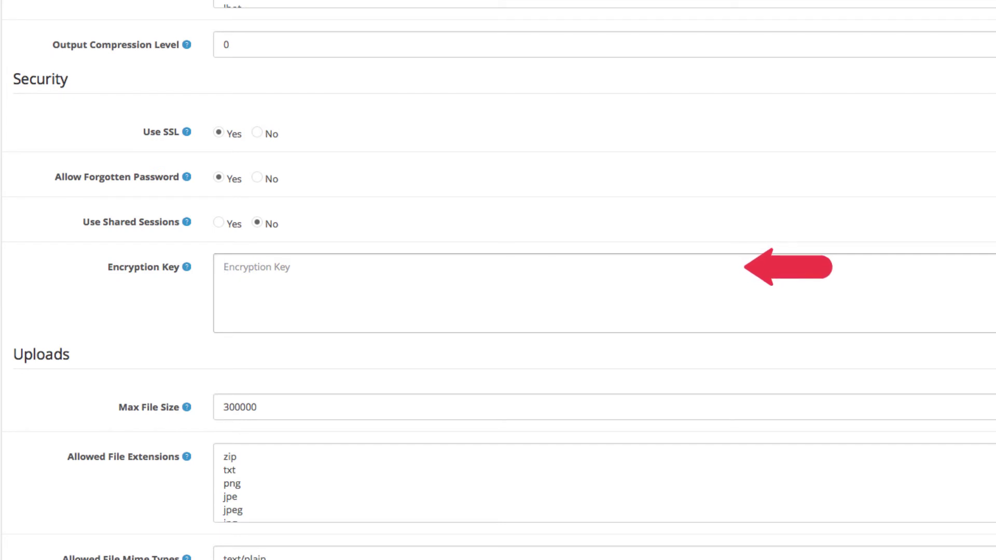
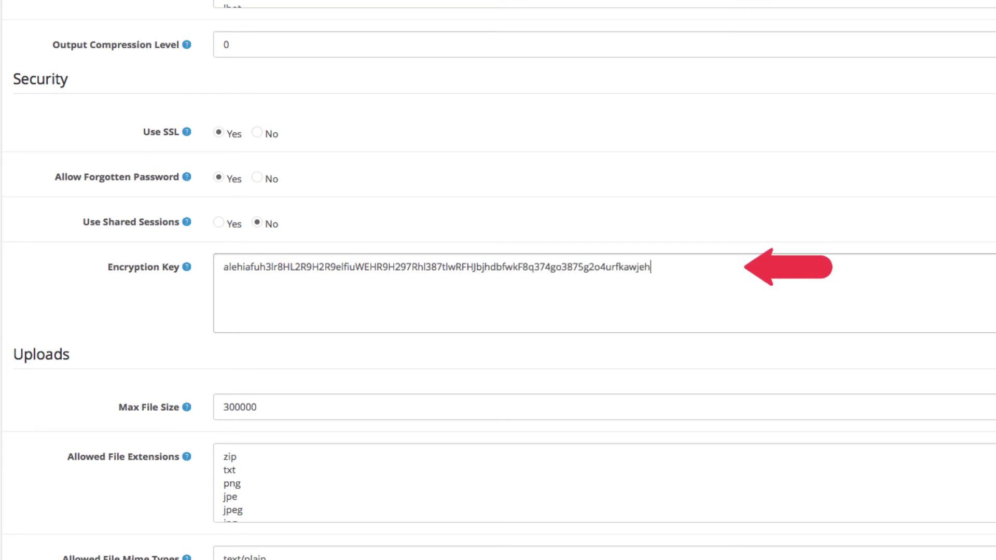
left_click(611, 345)
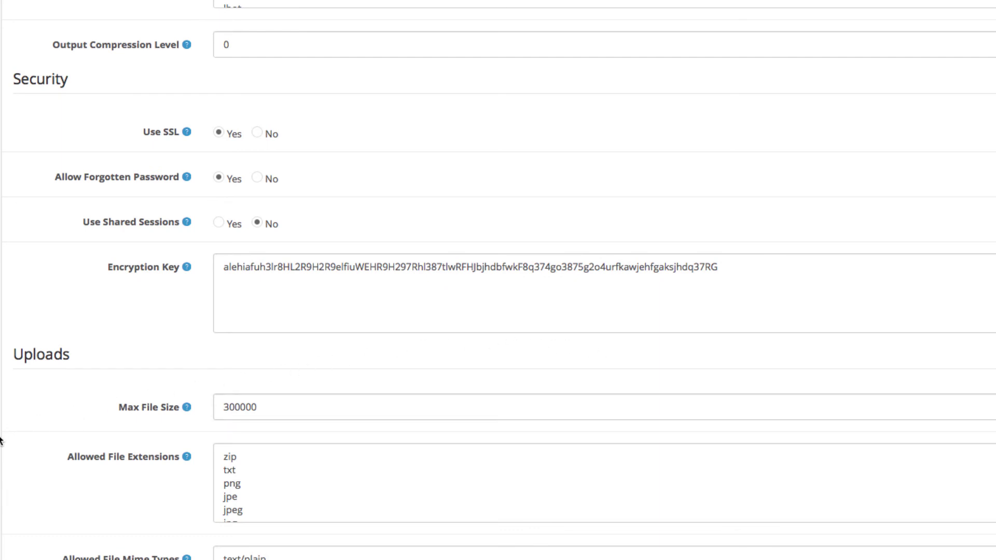
scroll(1, 441, "down", 1)
scroll(0, 442, "down", 3)
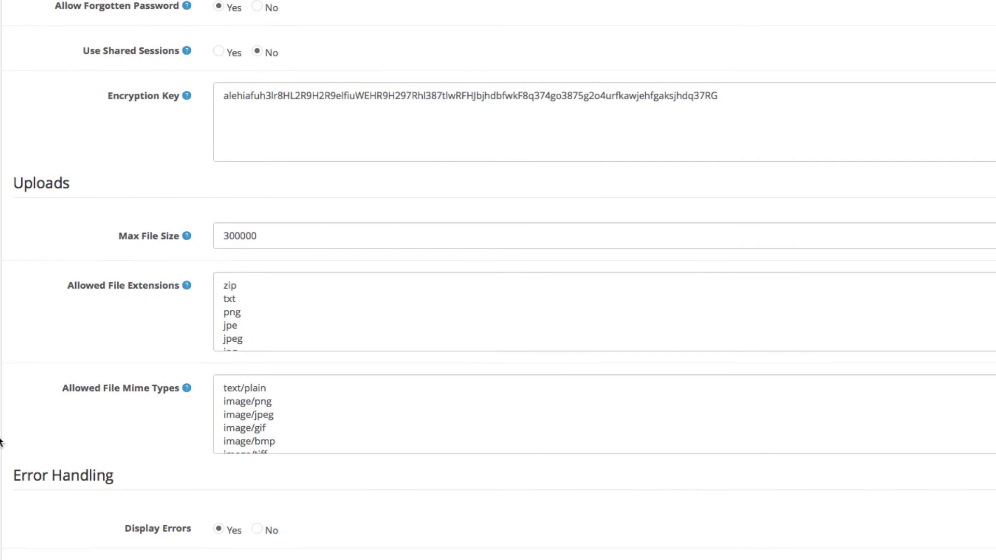
scroll(1, 441, "down", 2)
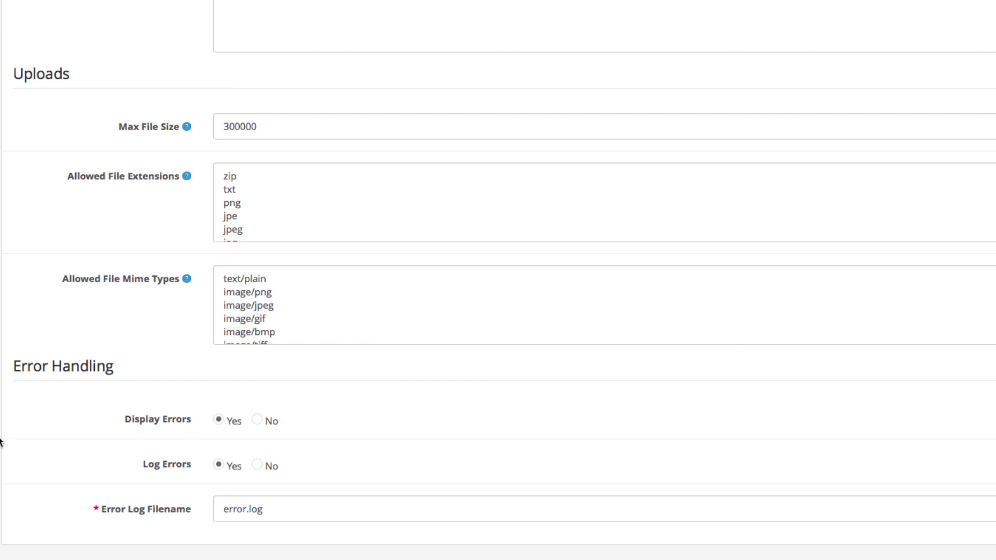
Save the store settings with the new custom encryption key
scroll(0, 442, "up", 5)
scroll(0, 442, "up", 6)
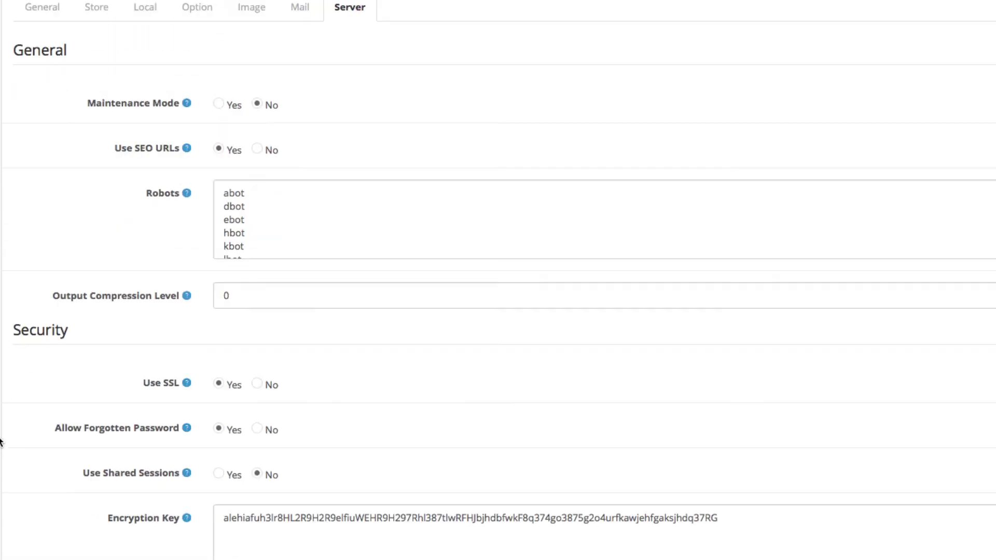
scroll(0, 442, "up", 1)
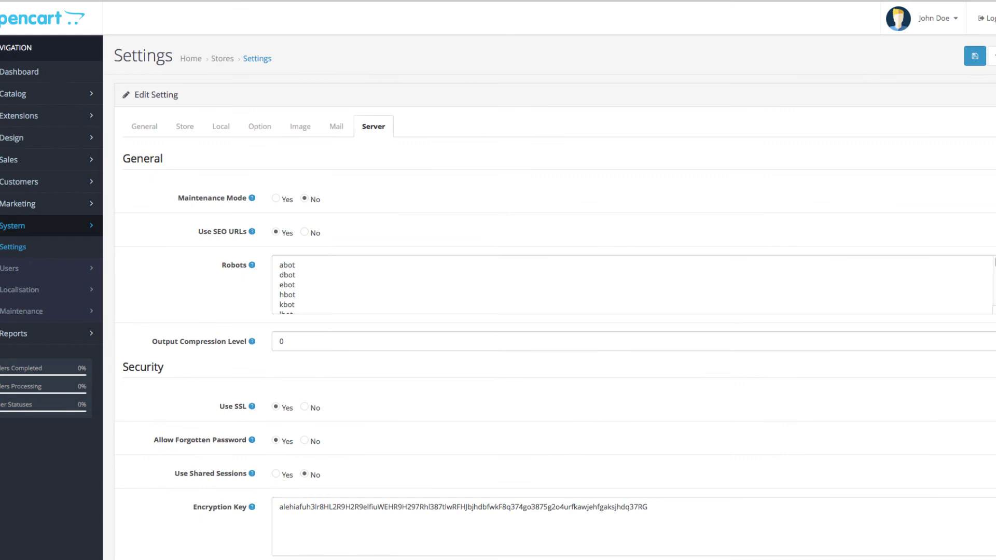
left_click(943, 78)
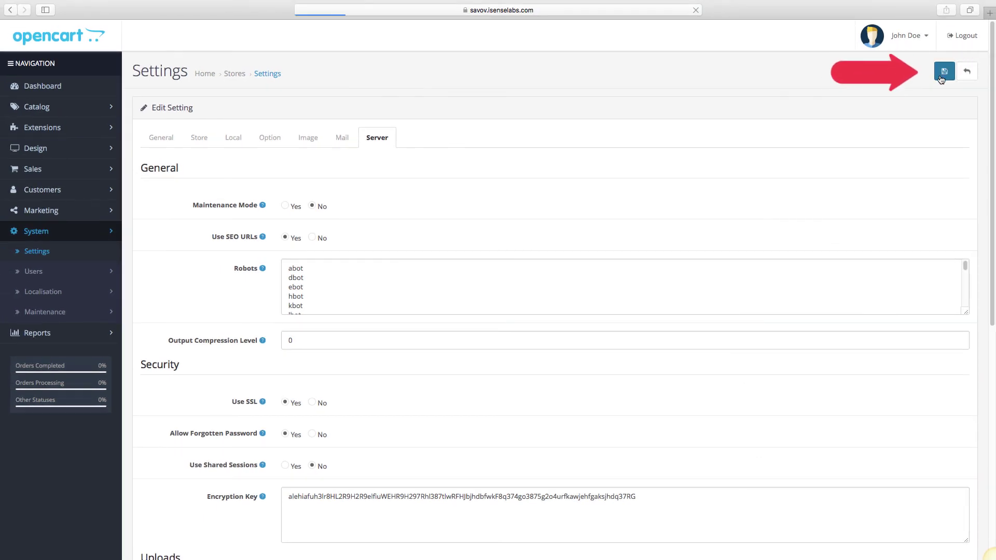